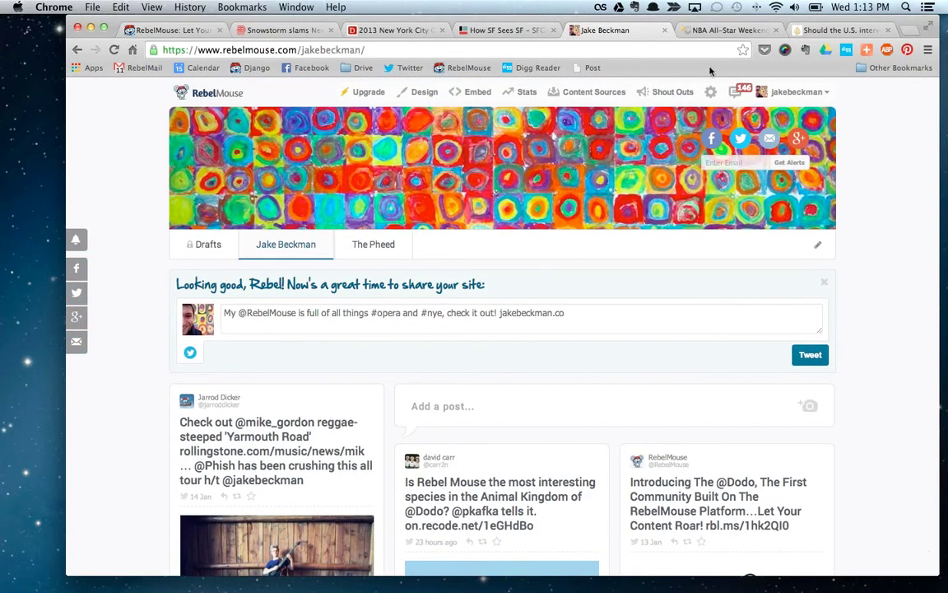
Step: Open the site's content sources and review the available feeds from Twitter down to StockTwits
click(602, 95)
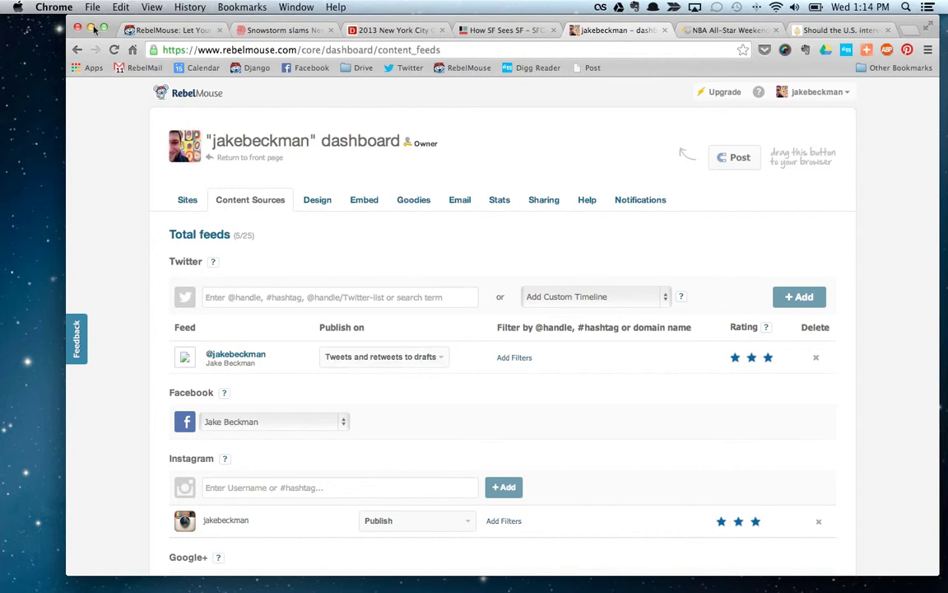
scroll(356, 205, down, 5)
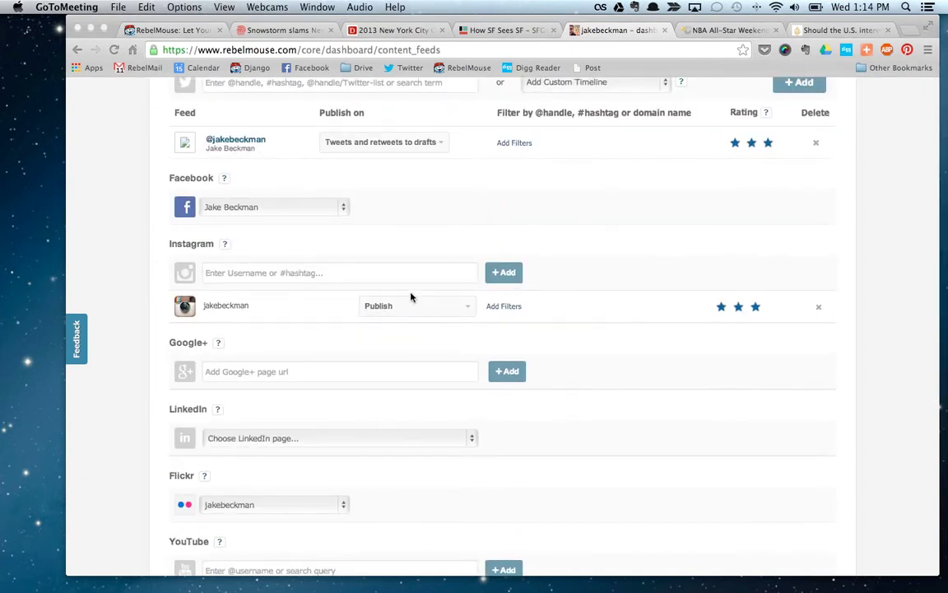
scroll(410, 296, down, 3)
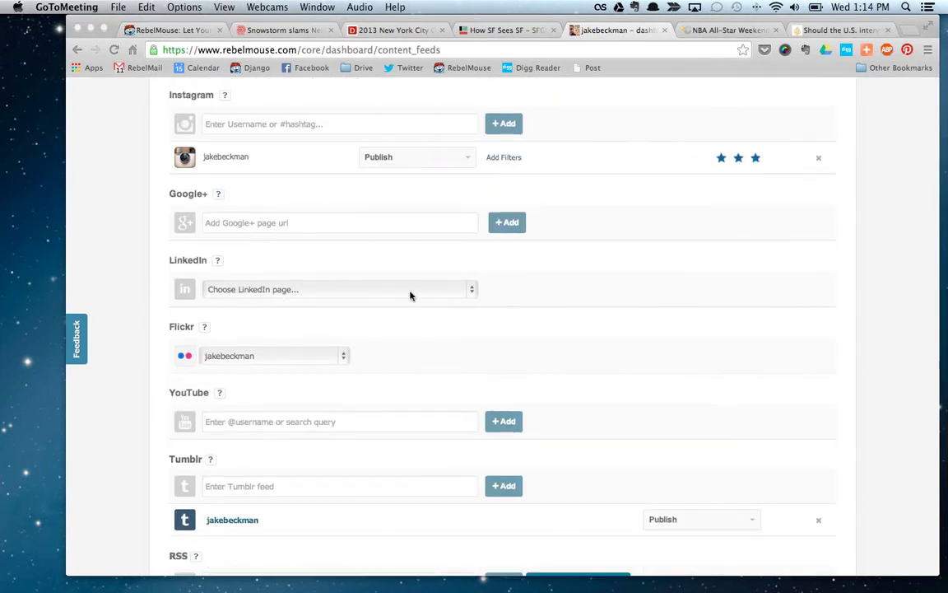
scroll(410, 296, down, 5)
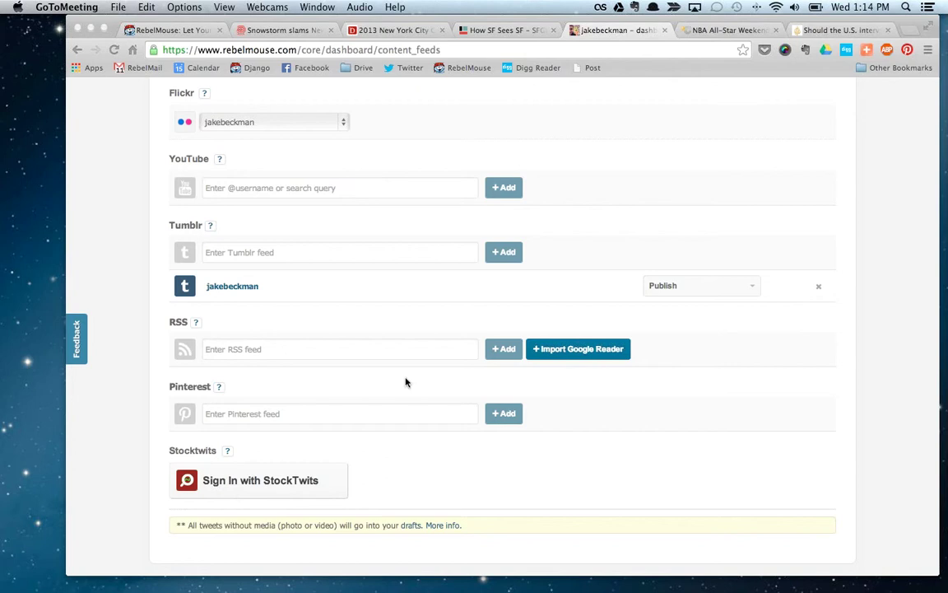
scroll(405, 382, up, 15)
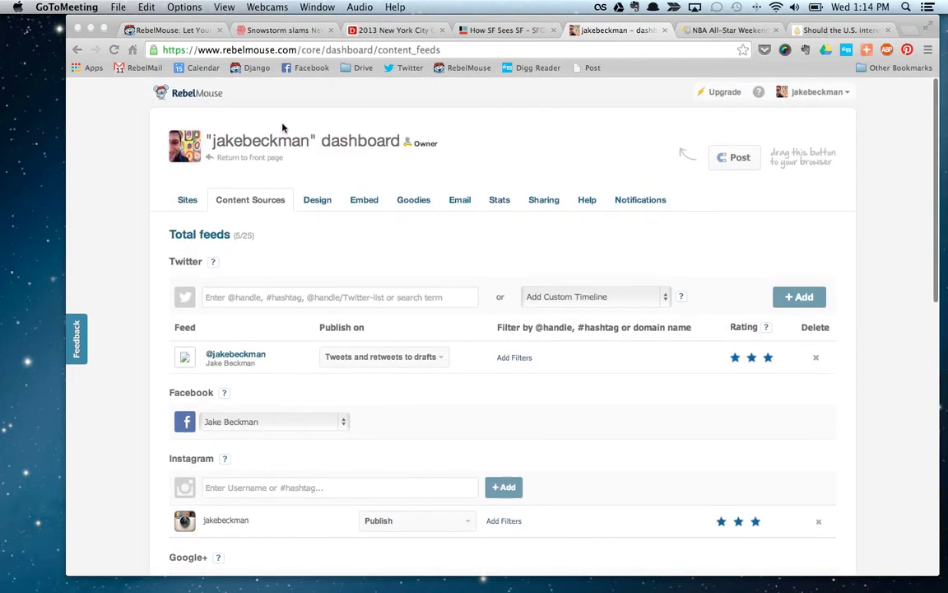
Step: Return to the front page, open the drafts for review and inspect the actions offered on the Puppy Bowl starting lineup tweet
click(228, 162)
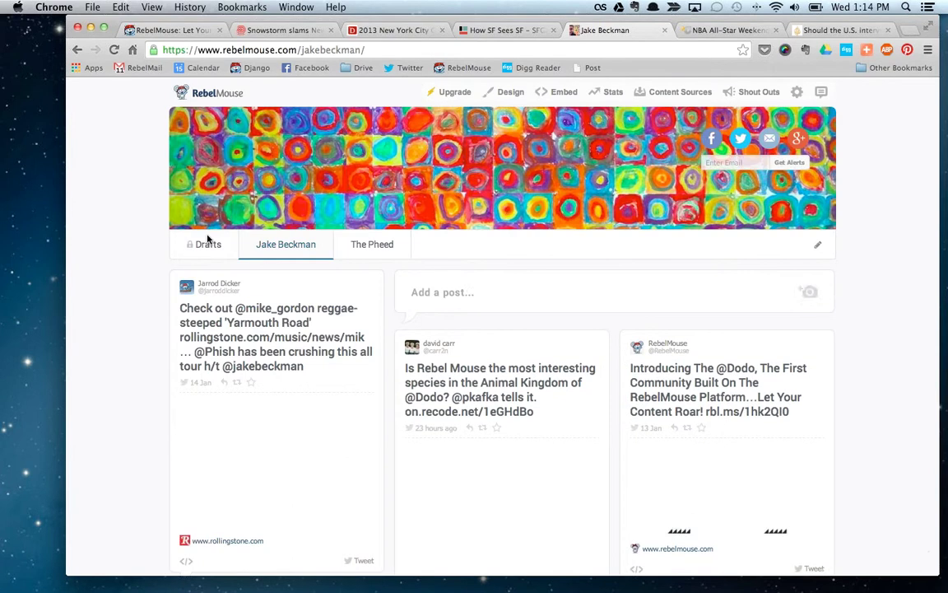
click(206, 244)
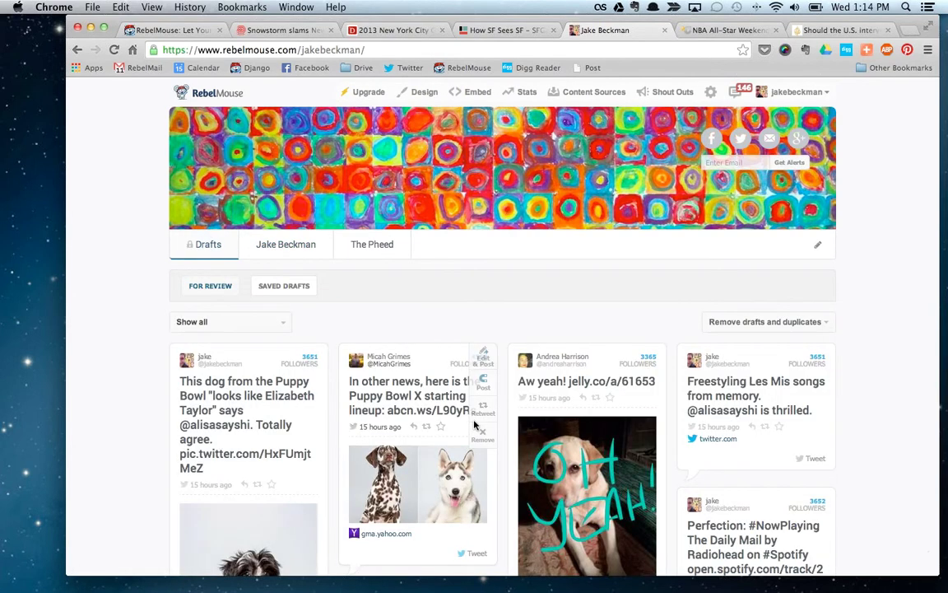
scroll(475, 424, down, 3)
mouse_move(947, 188)
mouse_move(785, 212)
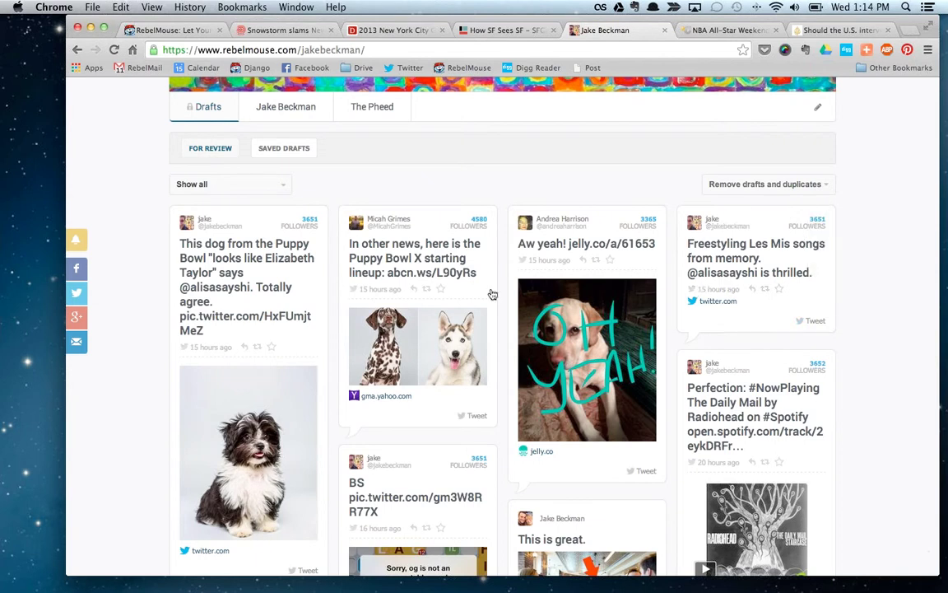
mouse_move(476, 274)
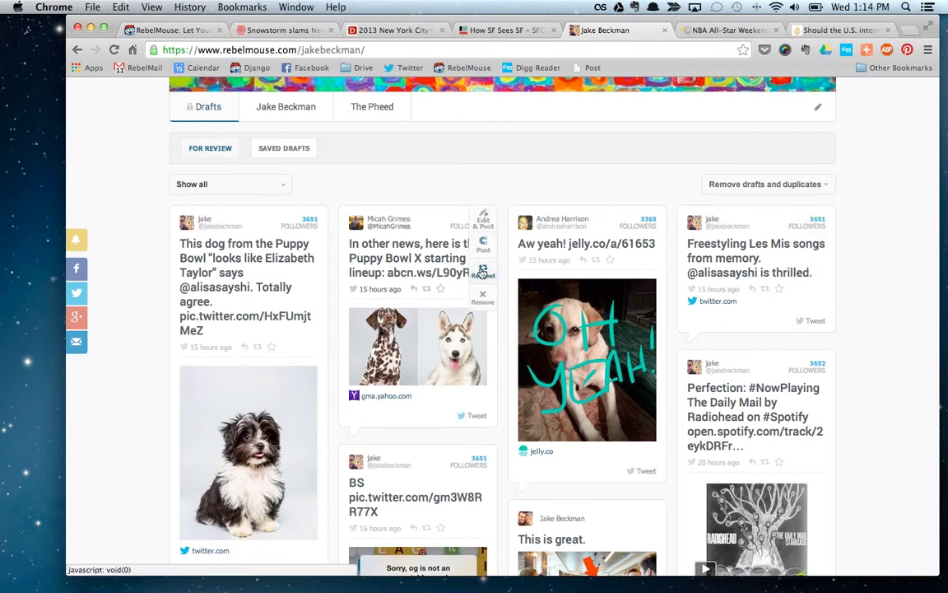
mouse_move(565, 252)
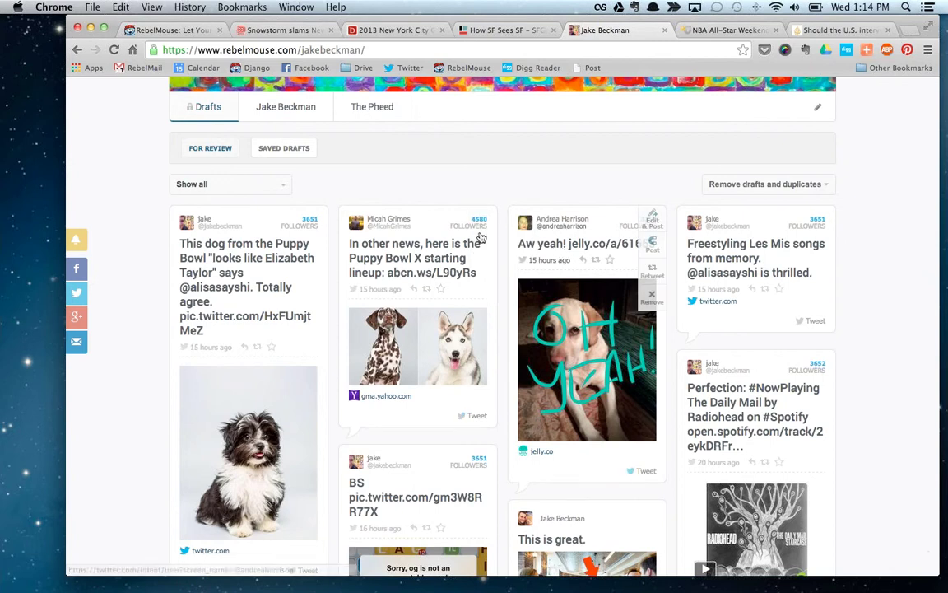
mouse_move(489, 256)
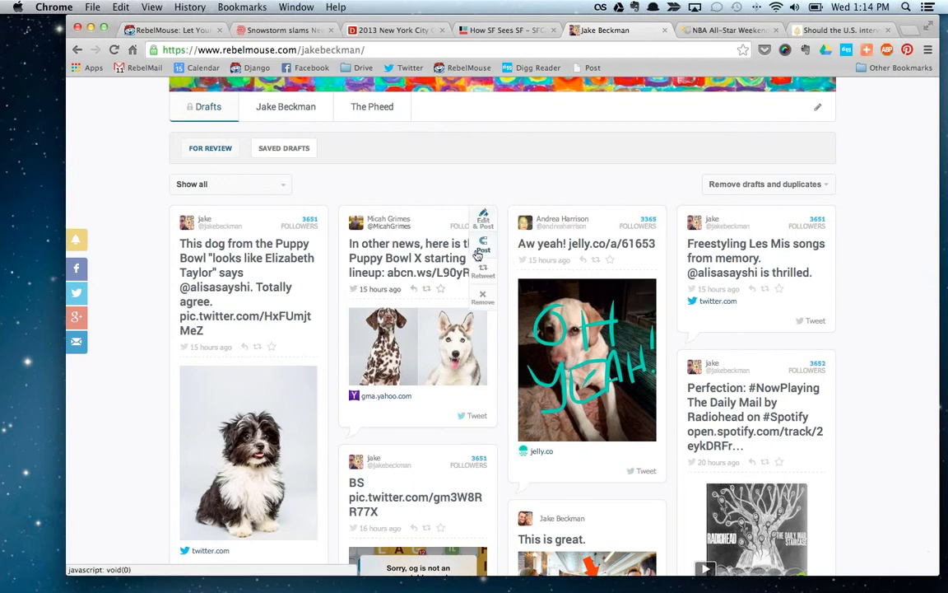
Step: Open the Puppy Bowl lineup draft for editing and posting, giving it the title "Headline" and the body "Text"
mouse_move(605, 240)
click(486, 224)
click(471, 195)
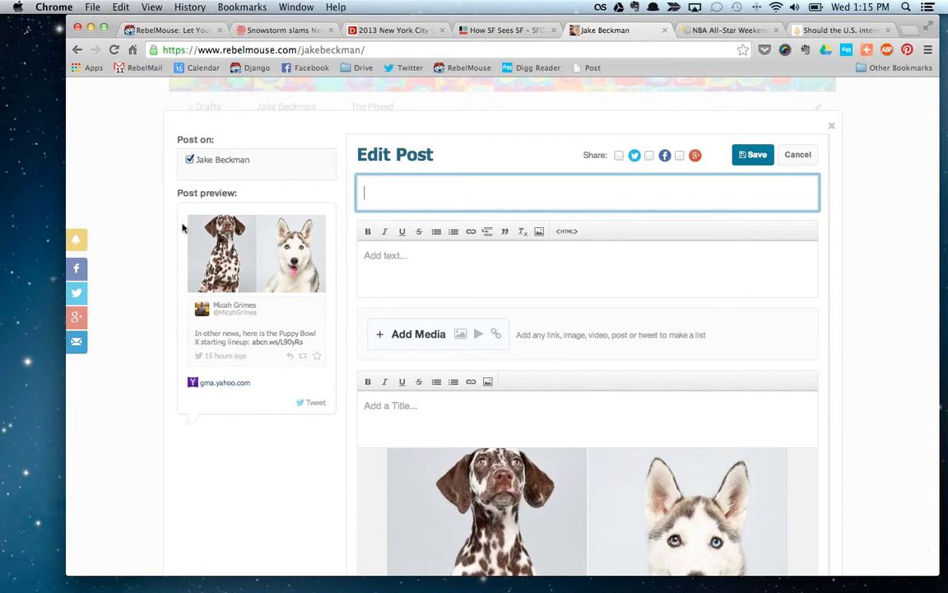
text(Headline)
key(Tab)
text(Text)
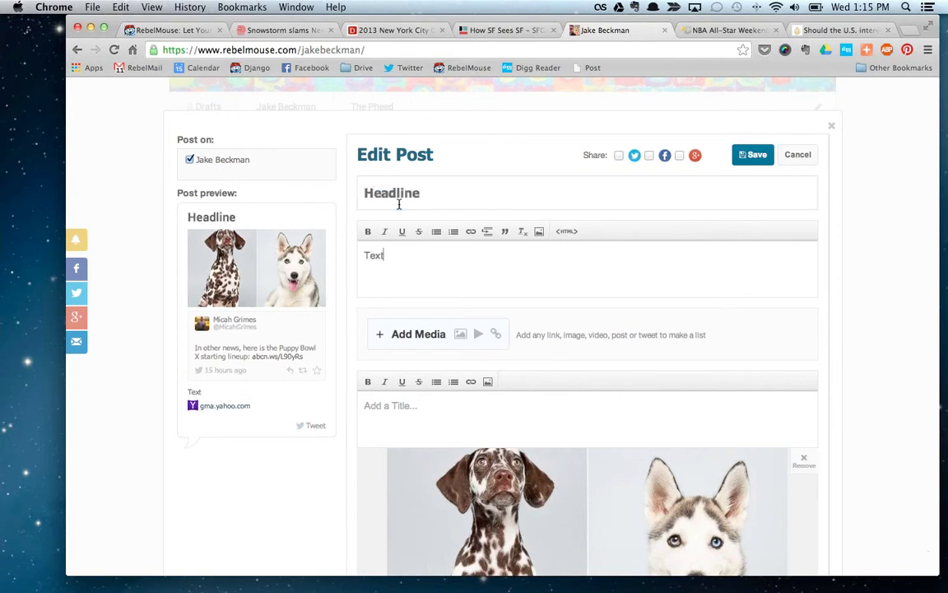
Step: Examine the remaining post editing options, including added media, original tweet, tags and source URL
scroll(504, 427, down, 3)
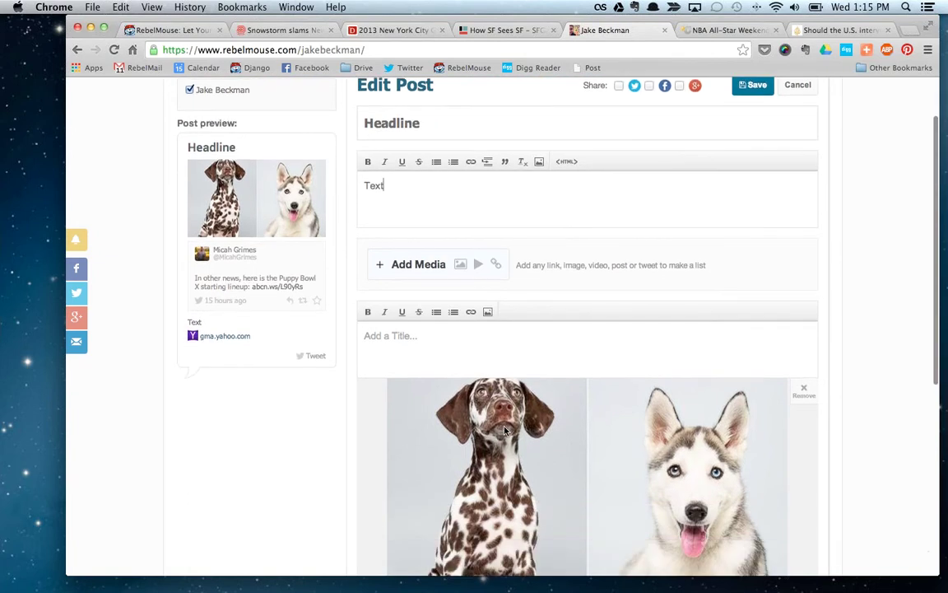
scroll(506, 429, down, 4)
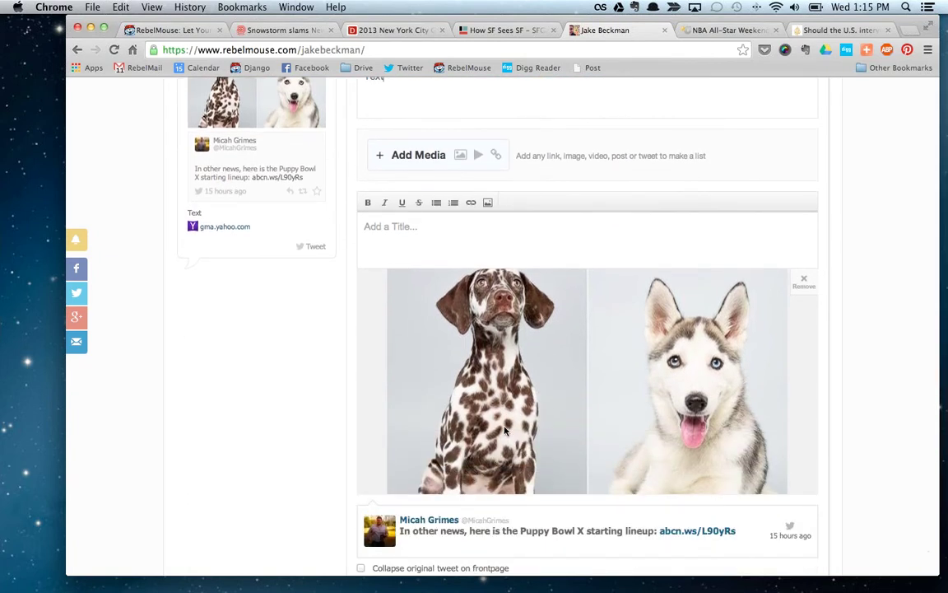
scroll(439, 204, down, 5)
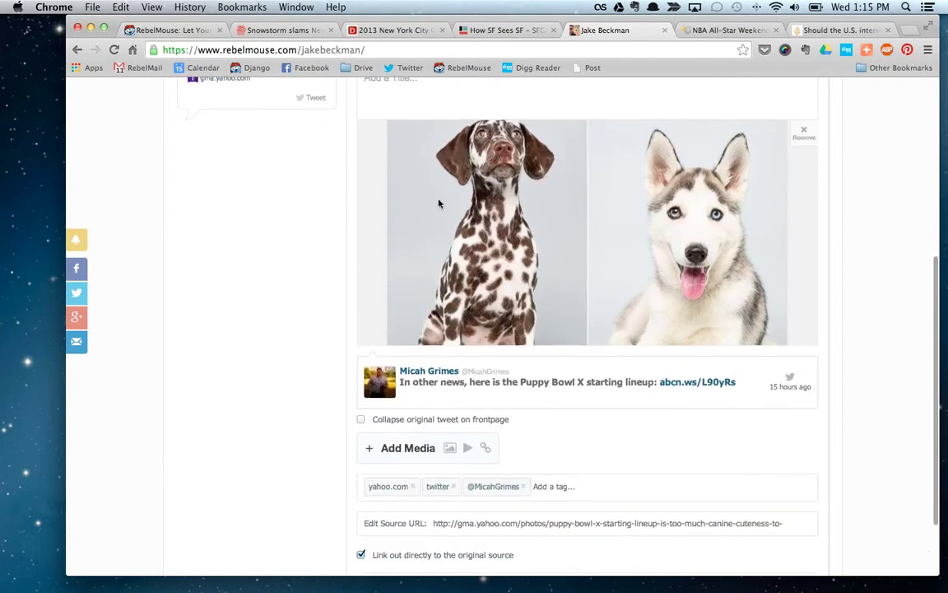
scroll(438, 204, up, 3)
scroll(439, 330, down, 6)
scroll(434, 493, up, 4)
scroll(437, 367, up, 3)
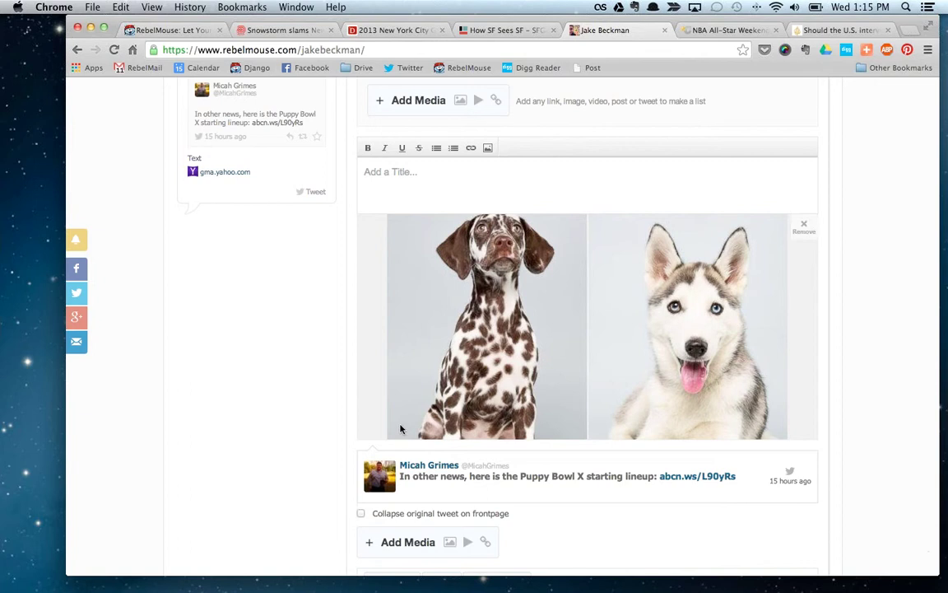
Step: Set the original tweet to collapse on the front page and save the post
scroll(381, 416, up, 1)
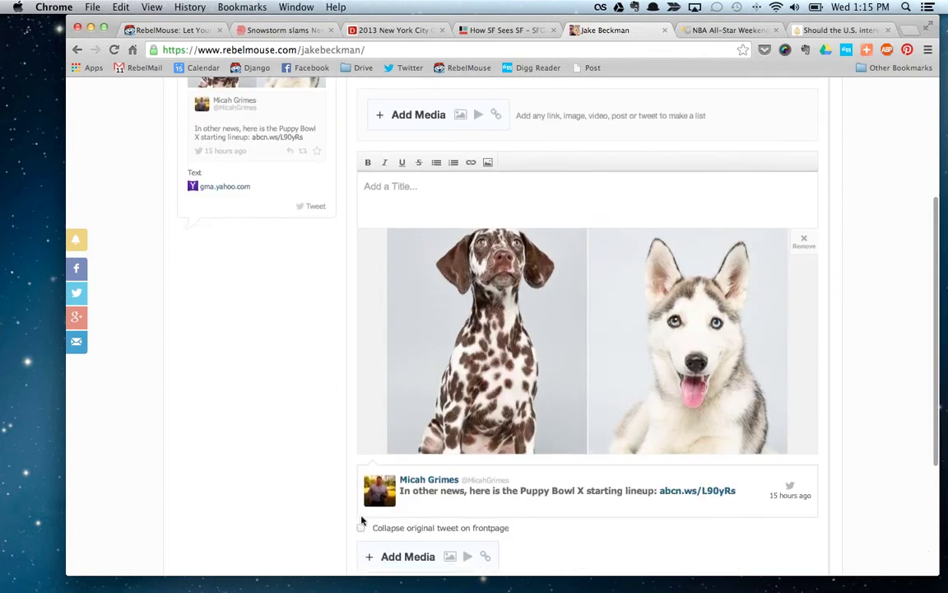
click(361, 530)
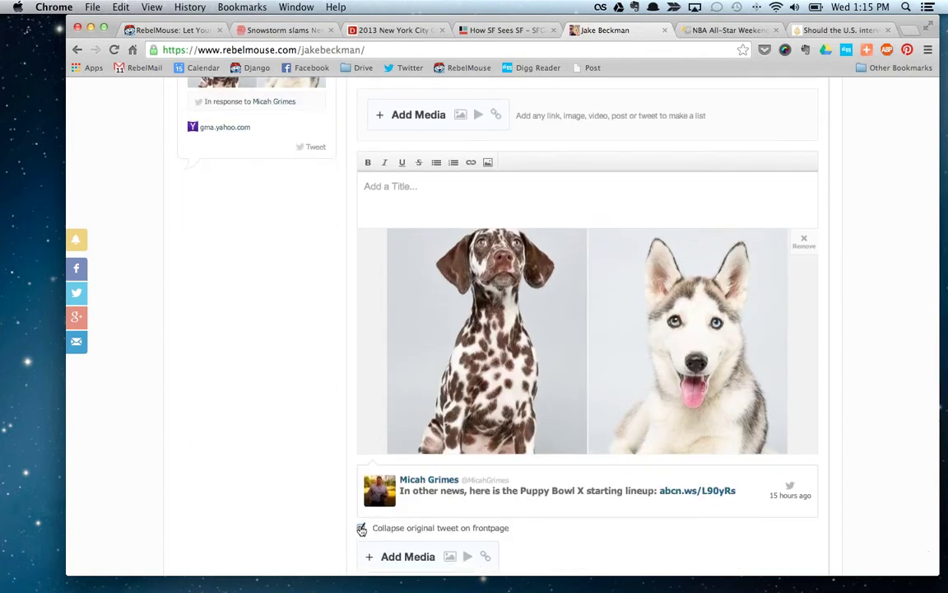
scroll(330, 411, up, 3)
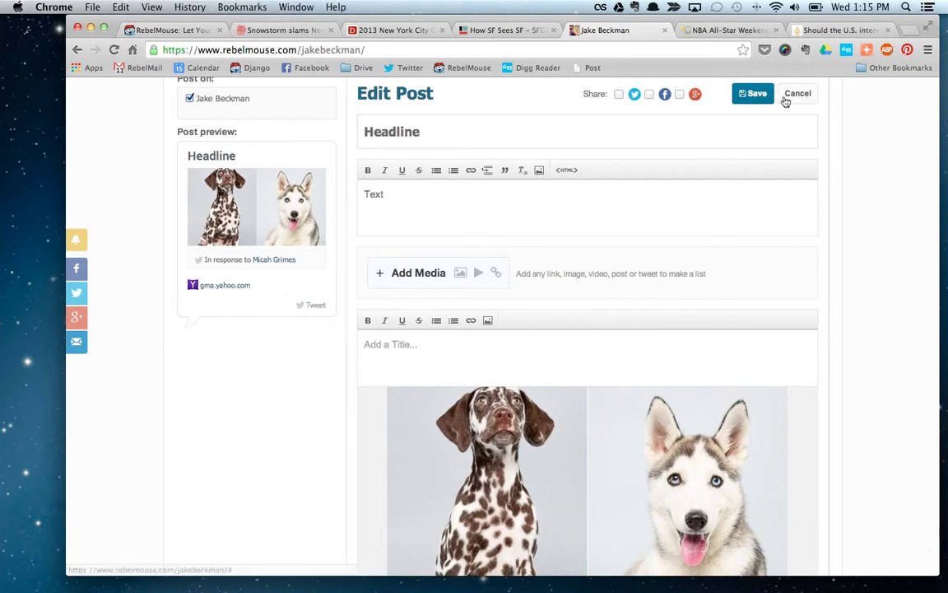
click(756, 96)
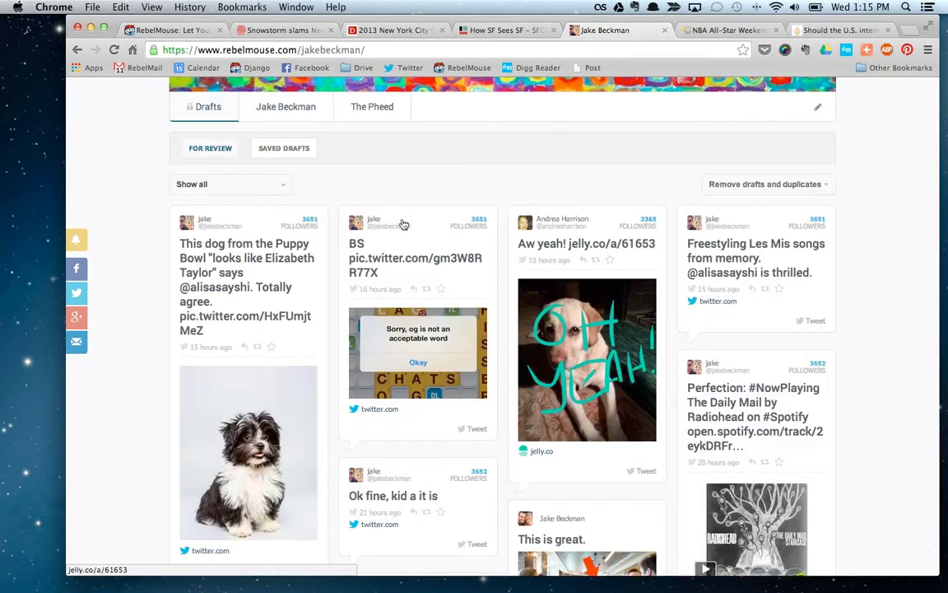
Step: Go to the main published page and remove the new "Headline" post from it
click(298, 114)
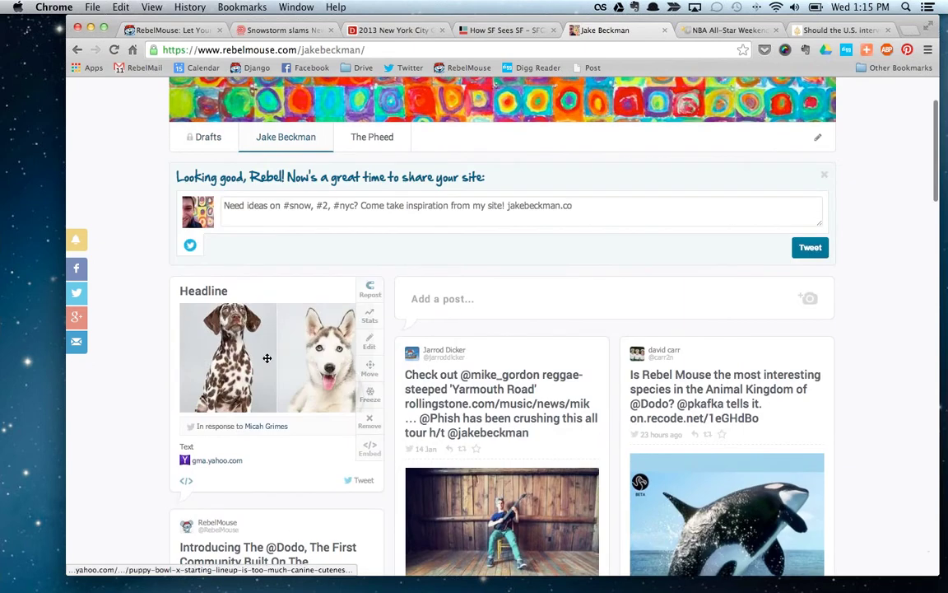
click(369, 420)
click(582, 309)
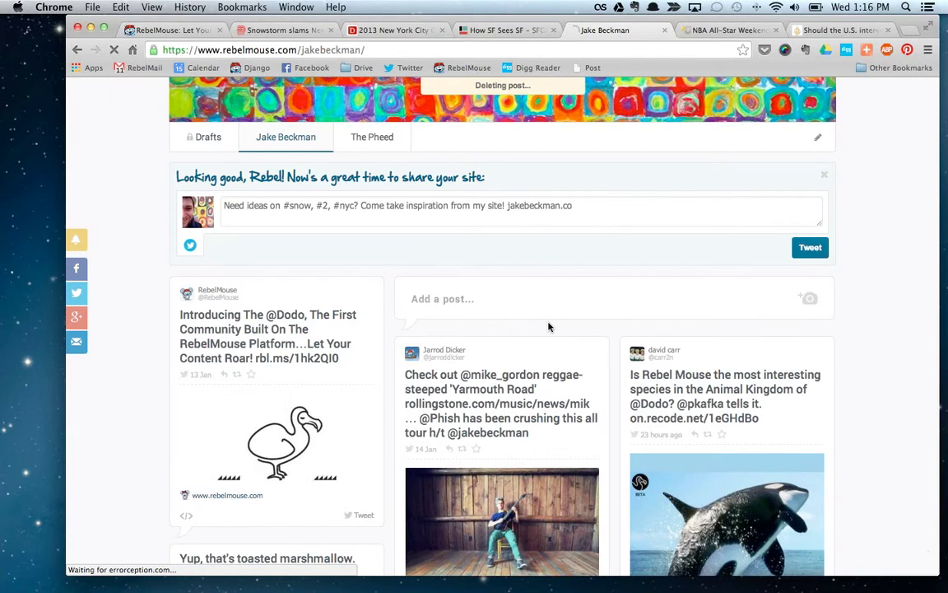
Step: Browse the published posts and dismiss the prompt to share the site
scroll(549, 324, down, 1)
scroll(549, 323, down, 5)
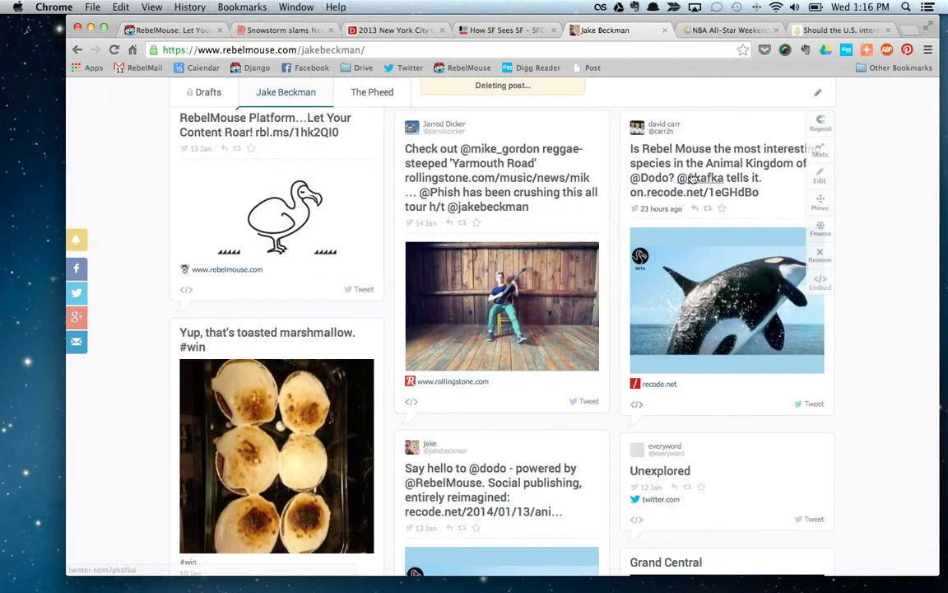
scroll(528, 285, down, 4)
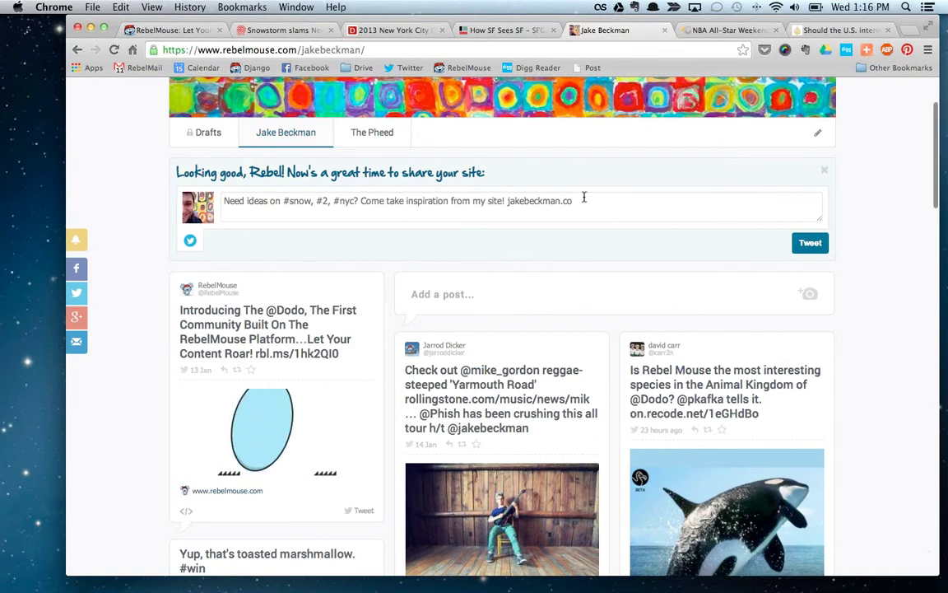
scroll(584, 197, up, 3)
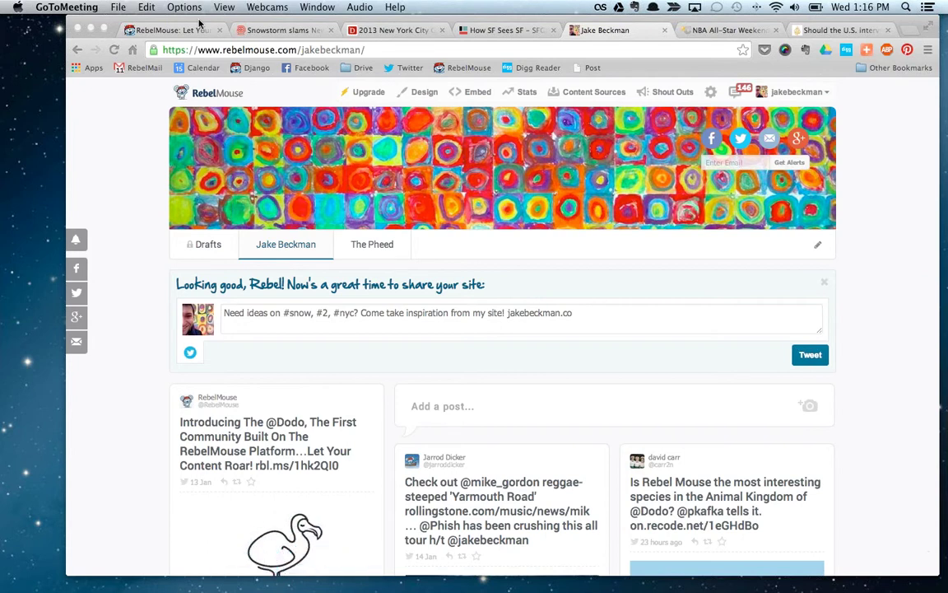
click(861, 297)
click(824, 281)
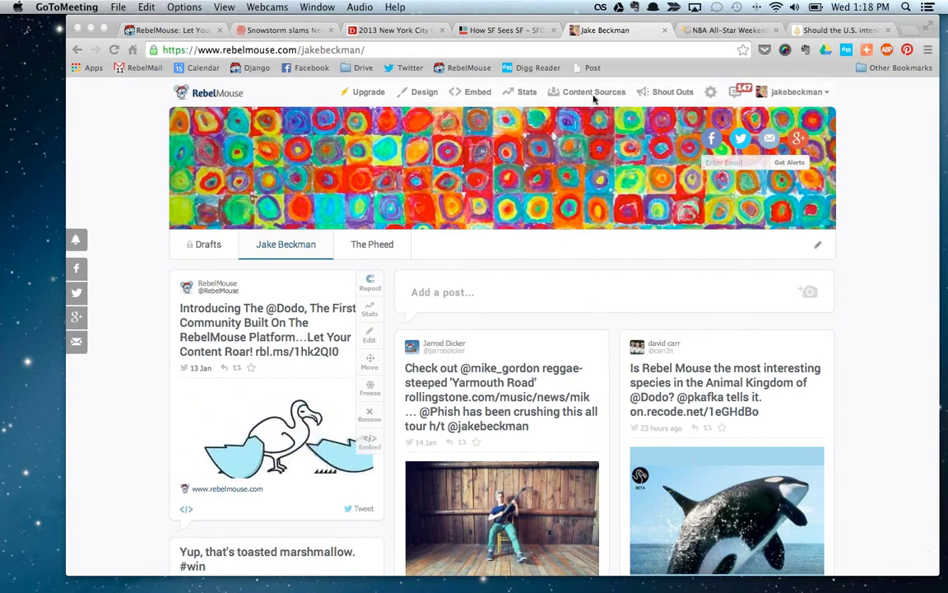
Step: Open the site's stats and review the 30-day engagement summary and the top posts table
click(520, 96)
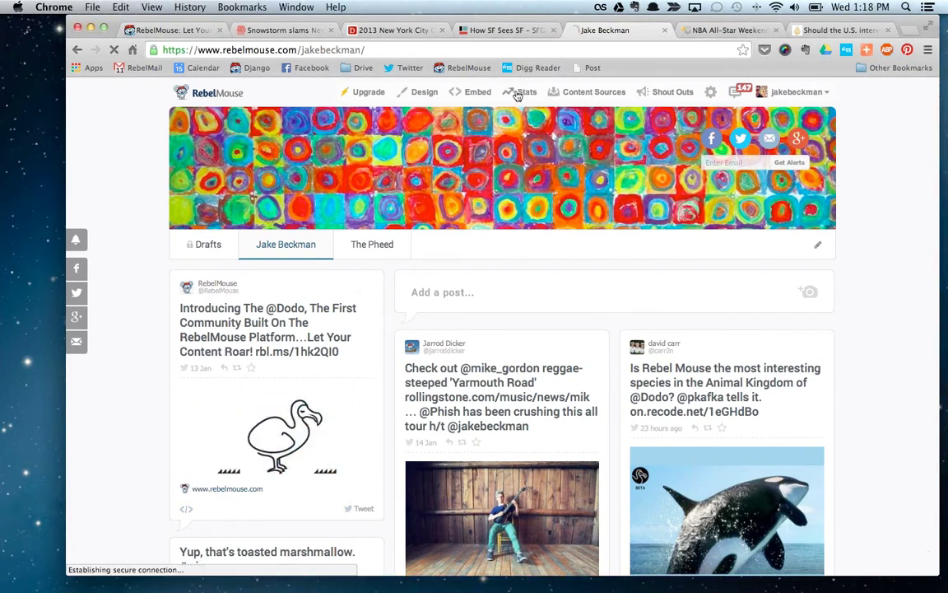
click(518, 95)
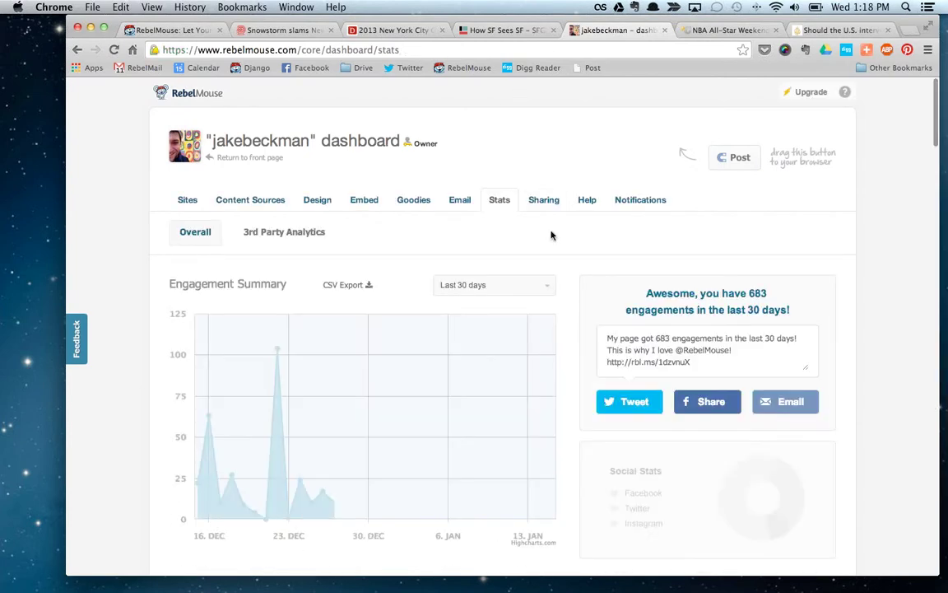
scroll(503, 290, down, 3)
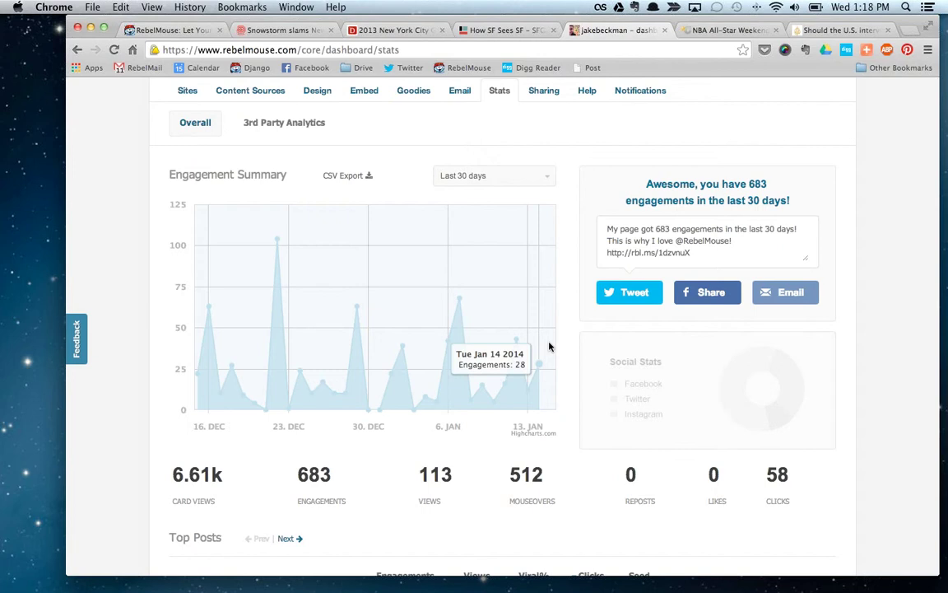
scroll(550, 347, down, 3)
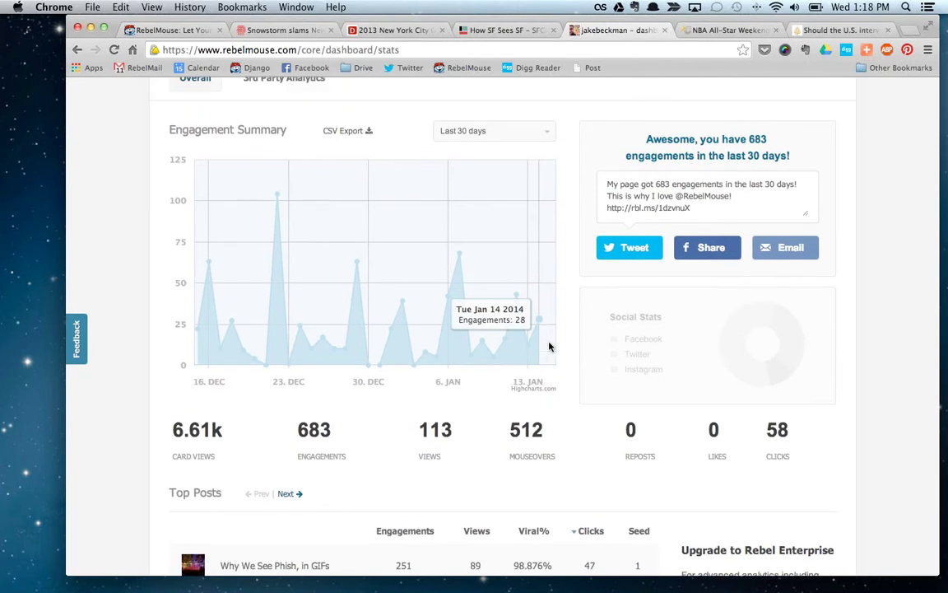
scroll(550, 347, down, 10)
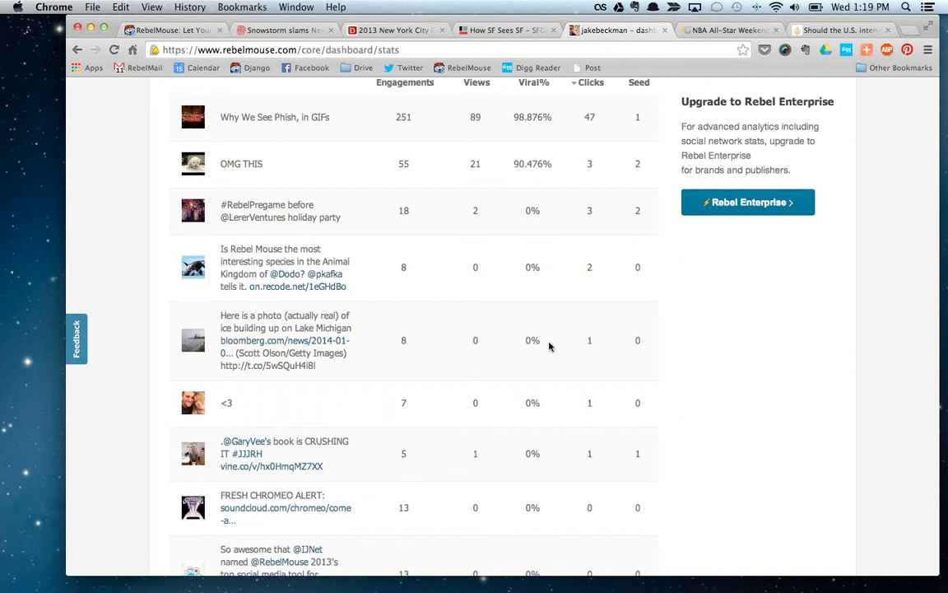
scroll(550, 345, up, 10)
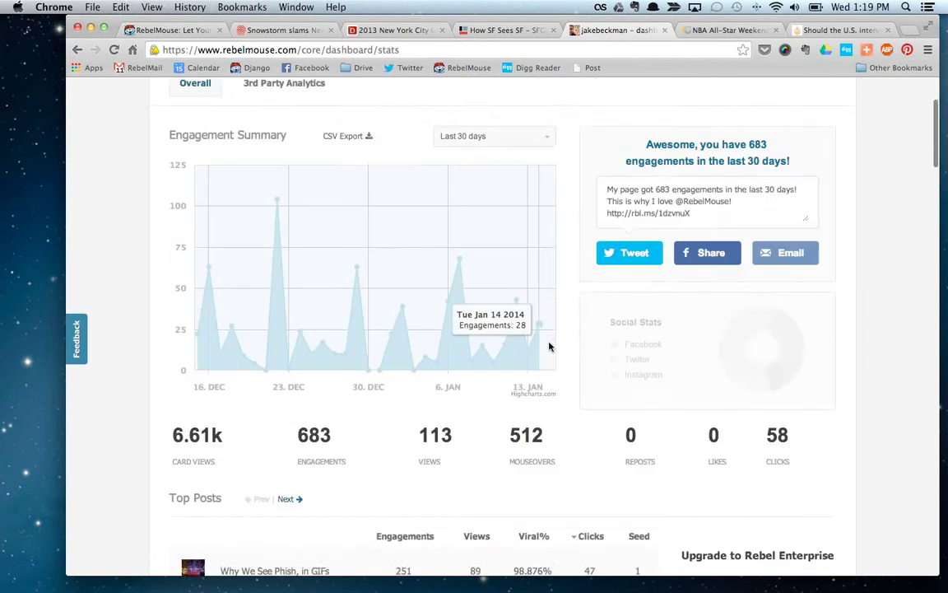
Step: Open the sharing settings and review the Twitter Shout Outs options and custom tweet wording
click(545, 200)
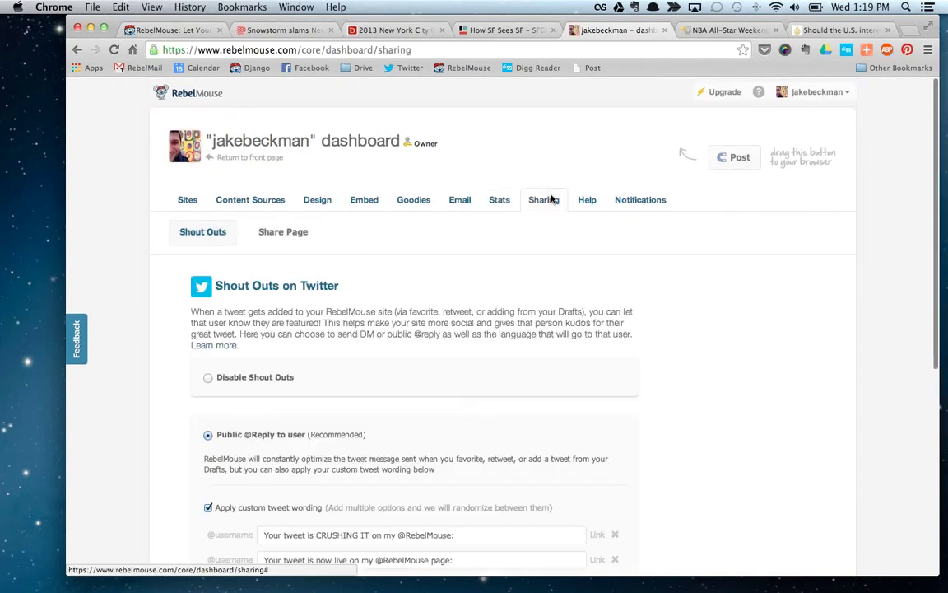
scroll(552, 200, down, 2)
scroll(552, 199, down, 3)
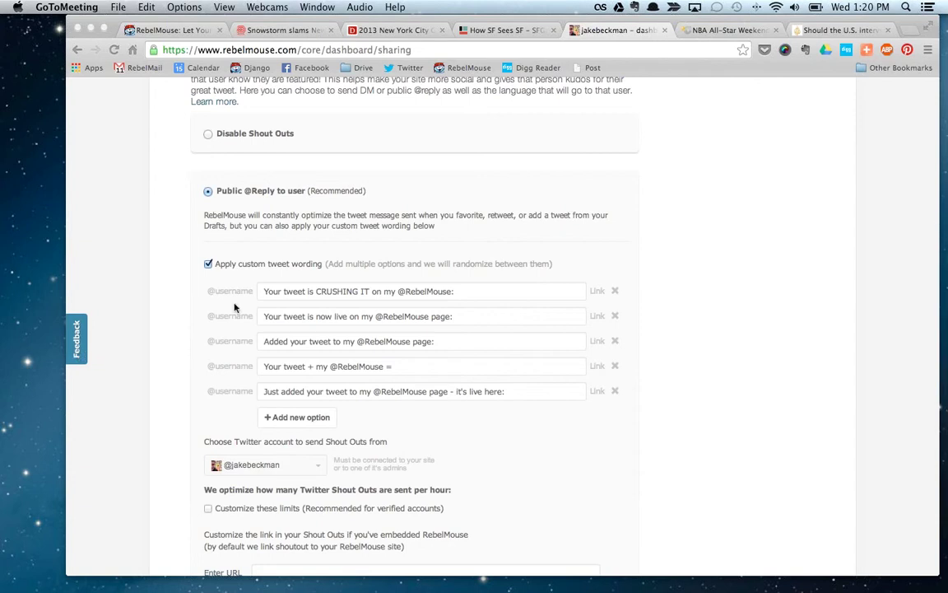
Step: Open Sports Illustrated's 2013 sports moment of the year page and browse the embedded #SISportsman posts
click(524, 46)
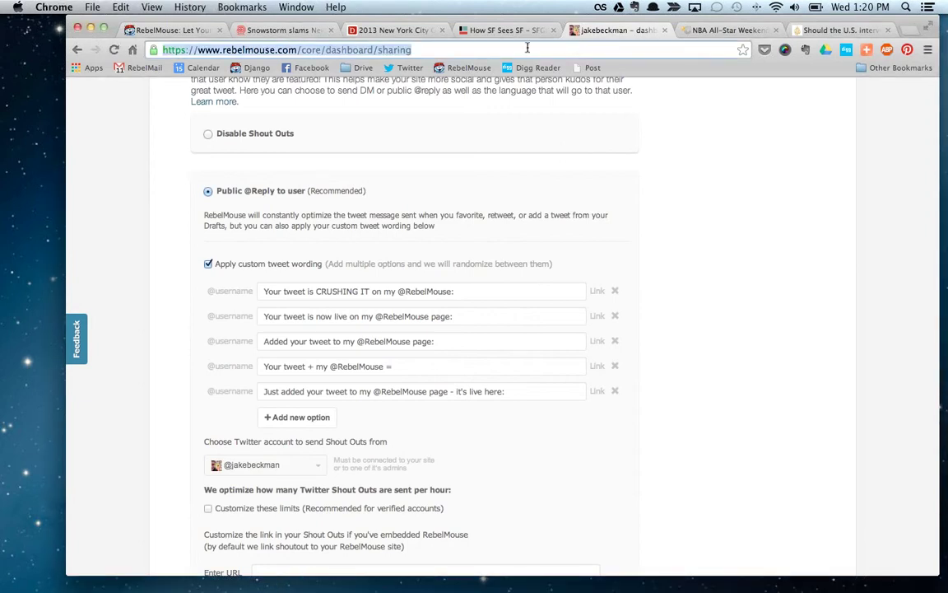
text(sixsecondsummit.com)
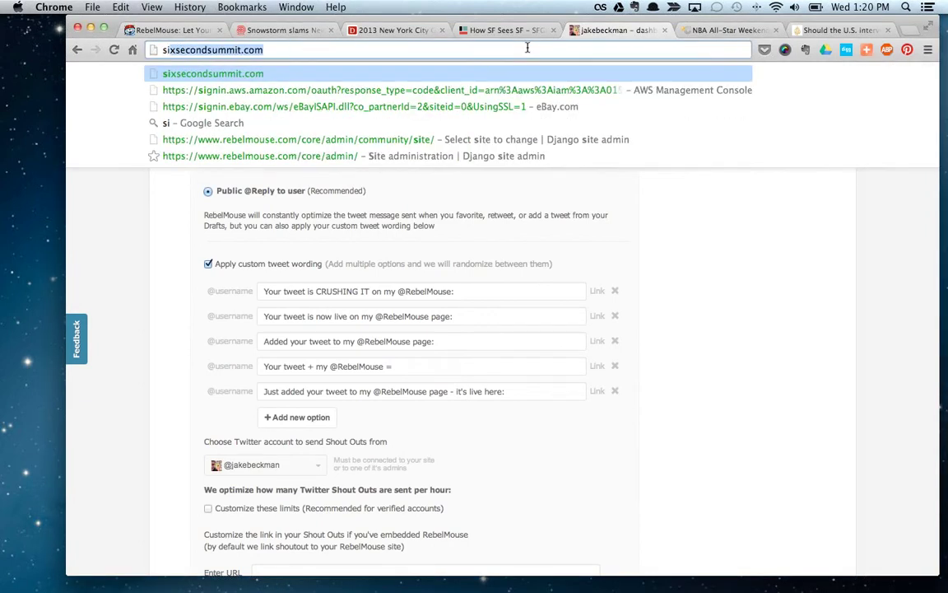
key(super+a)
text(sport)
key(Return)
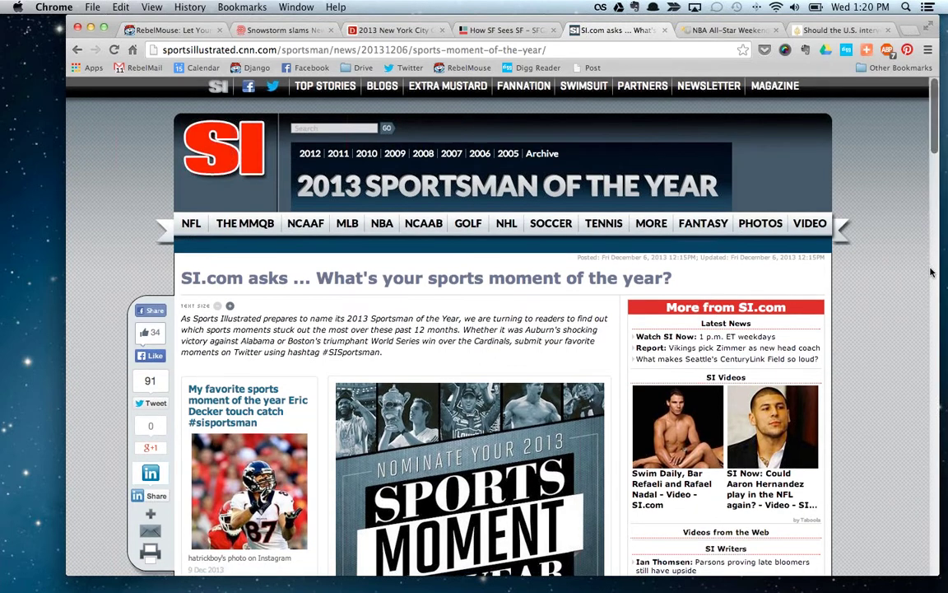
scroll(931, 268, down, 5)
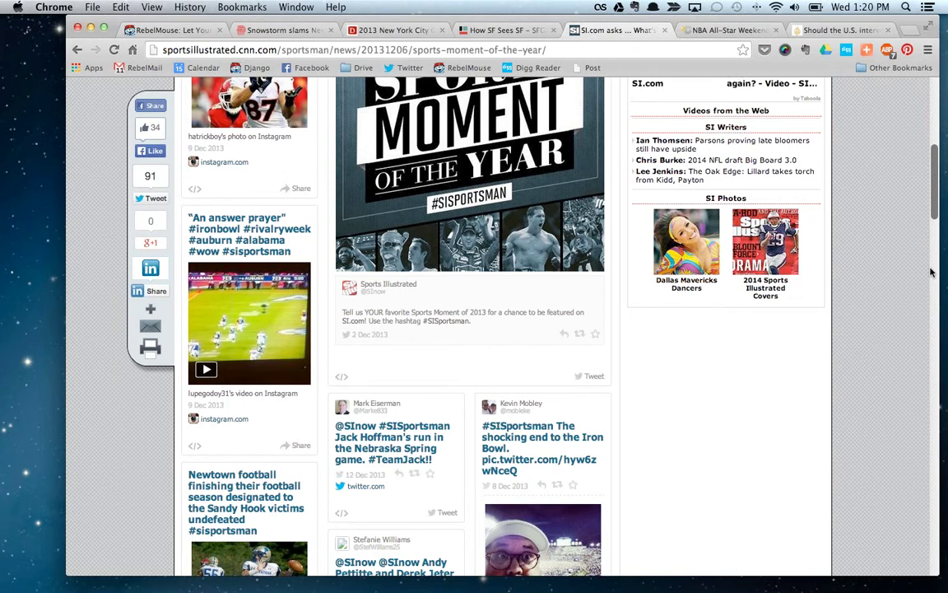
scroll(931, 272, down, 5)
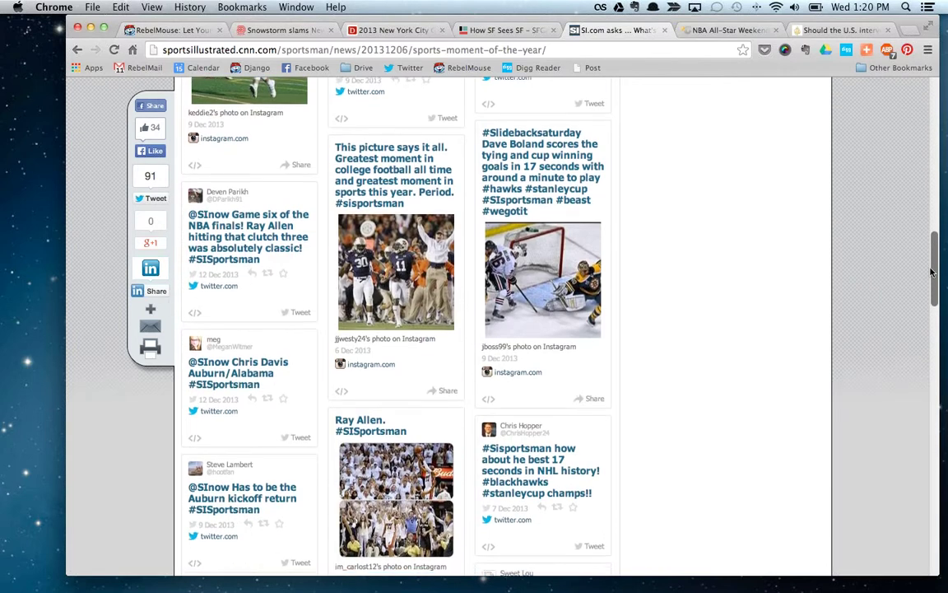
scroll(931, 271, down, 5)
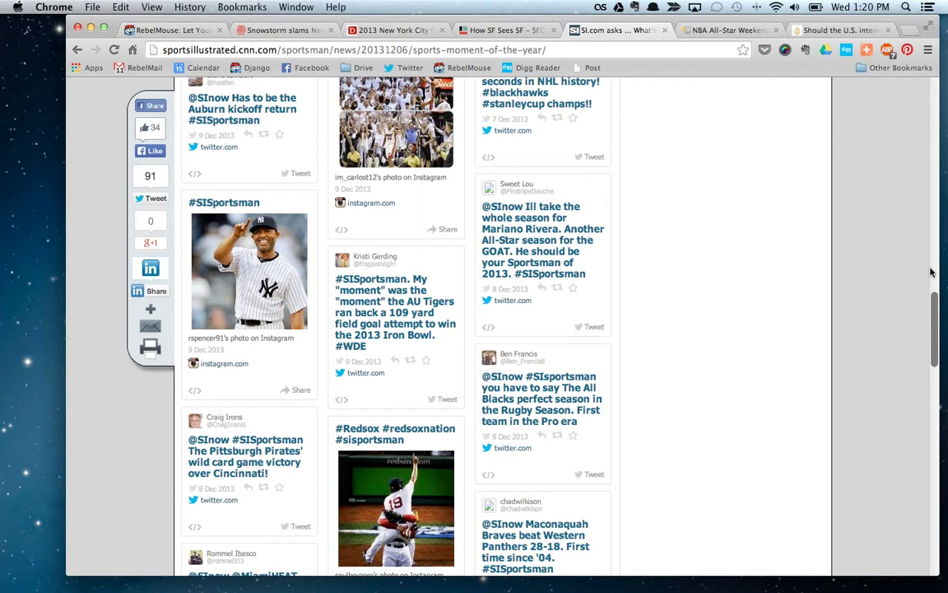
click(704, 51)
key(BackSpace)
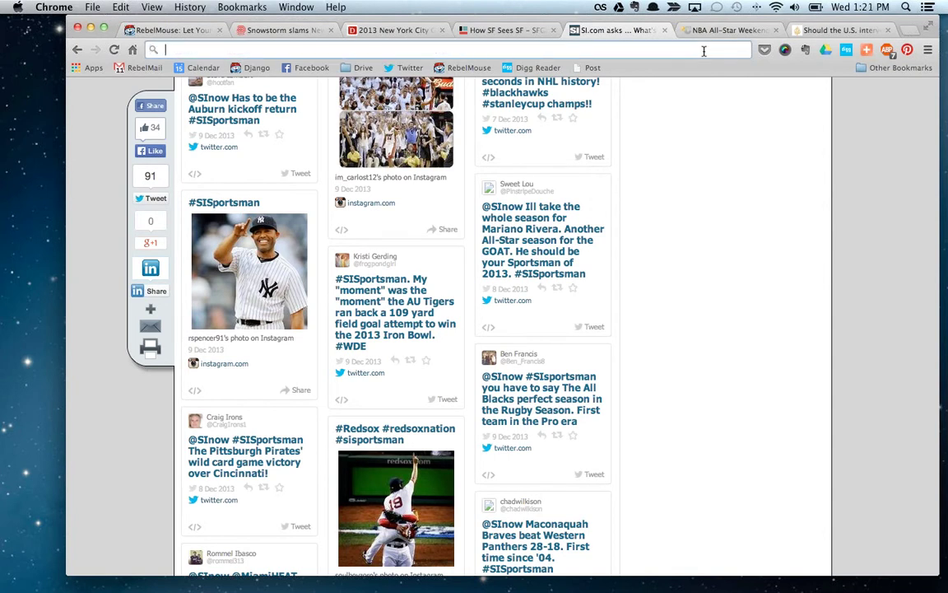
text(ny)
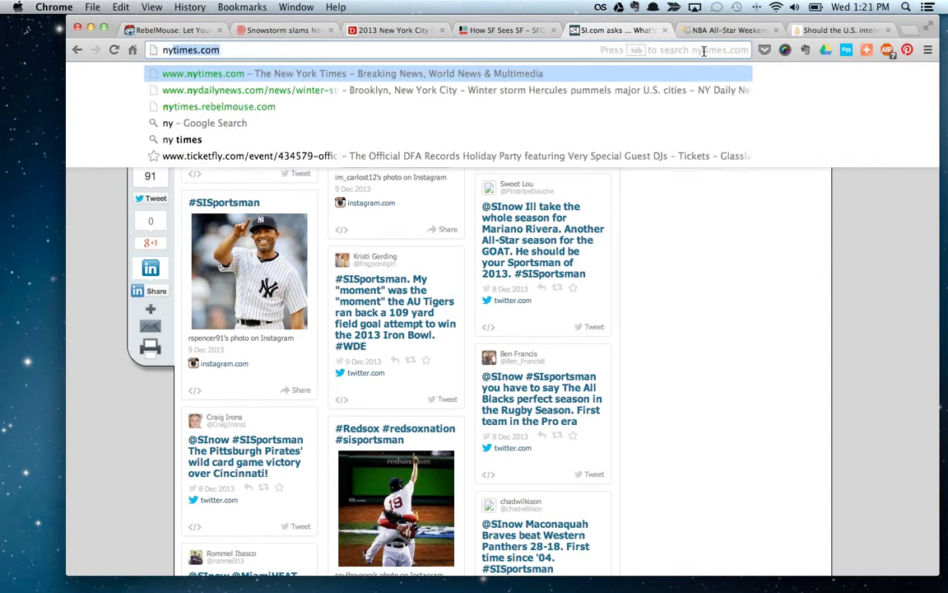
text(jet)
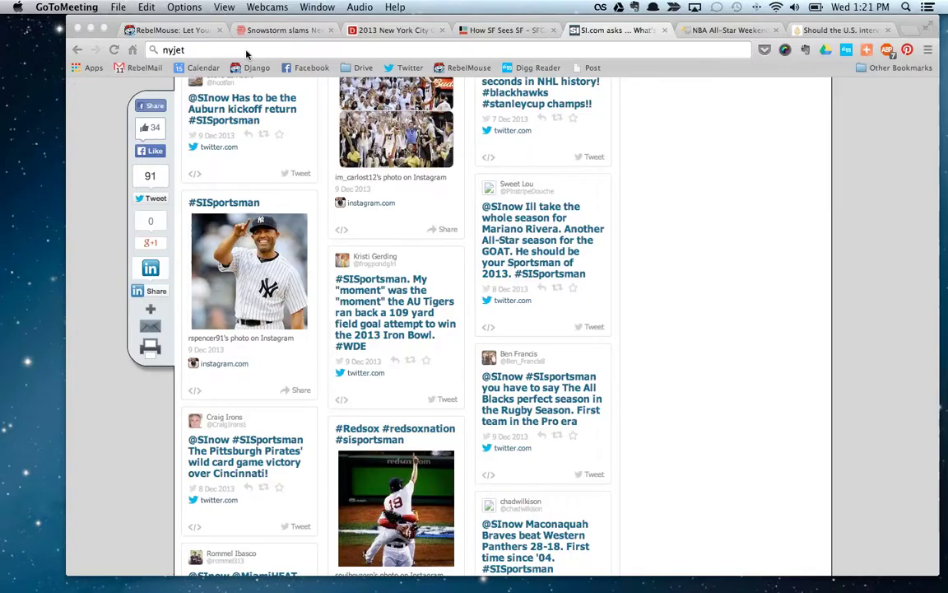
Step: Search for "ny jets social" and open the New York Jets social stream page
click(245, 50)
key(super+a)
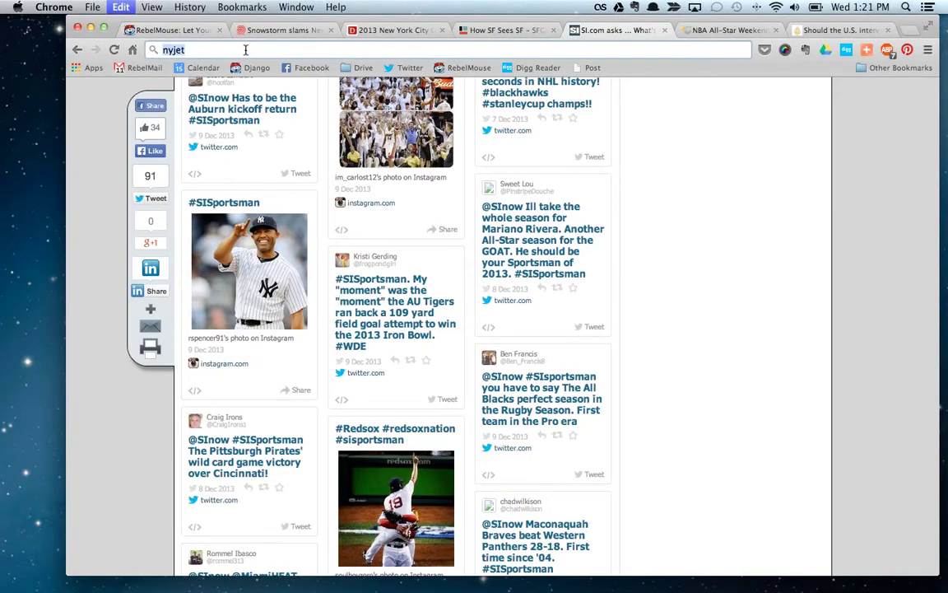
text(ny jets socia)
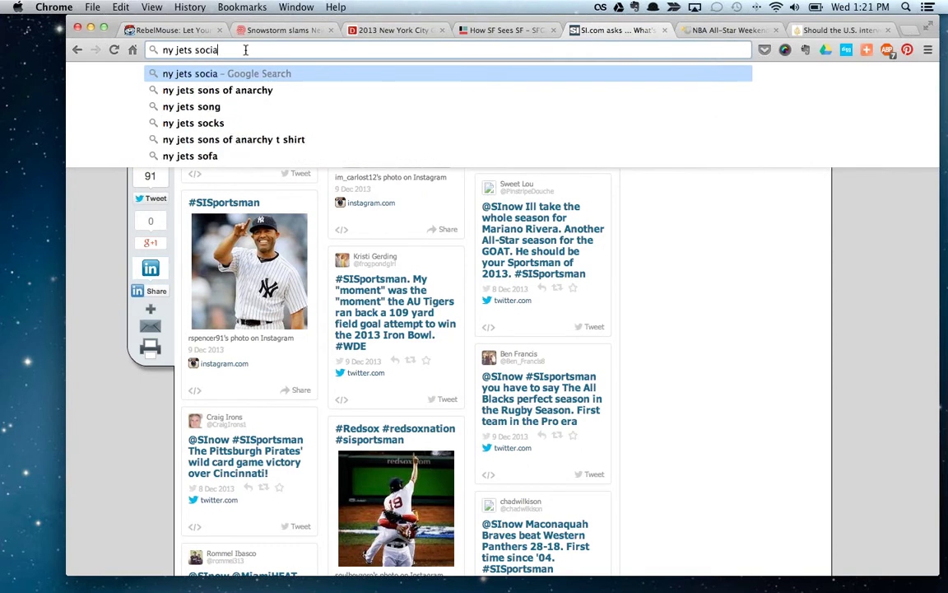
text(l)
key(Return)
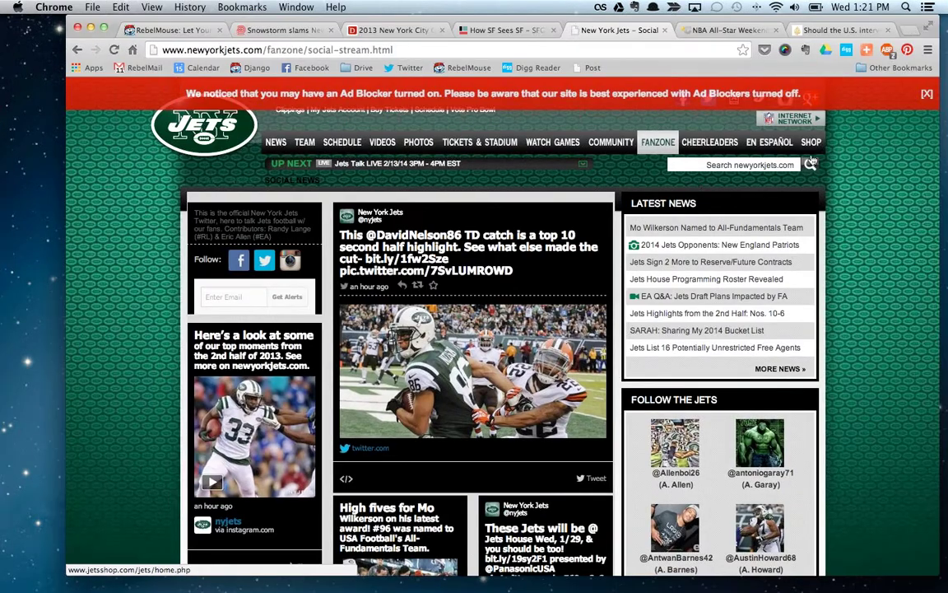
Step: Dismiss the ad blocker notice and browse the posts in the New York Jets social stream
click(928, 98)
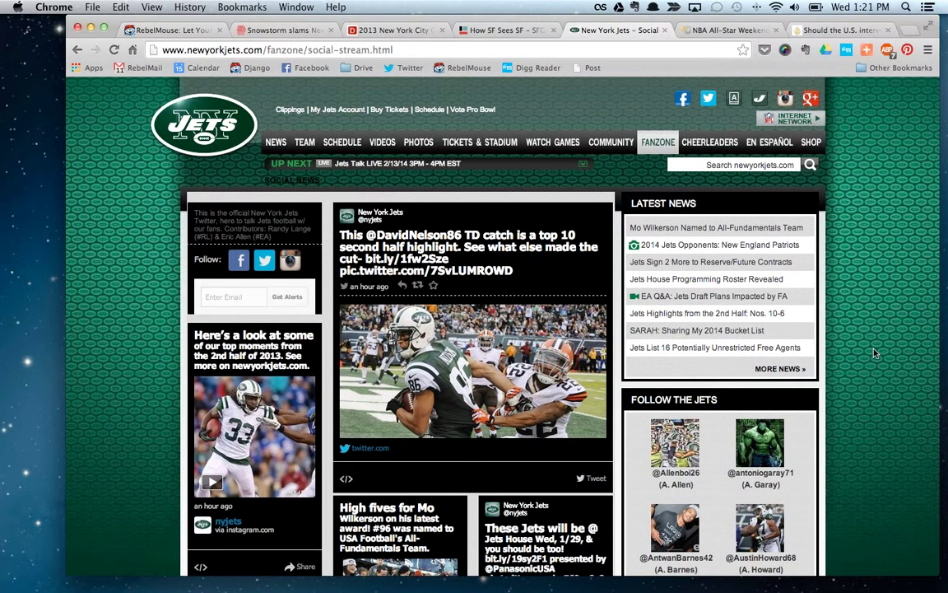
scroll(497, 360, down, 4)
scroll(497, 359, down, 4)
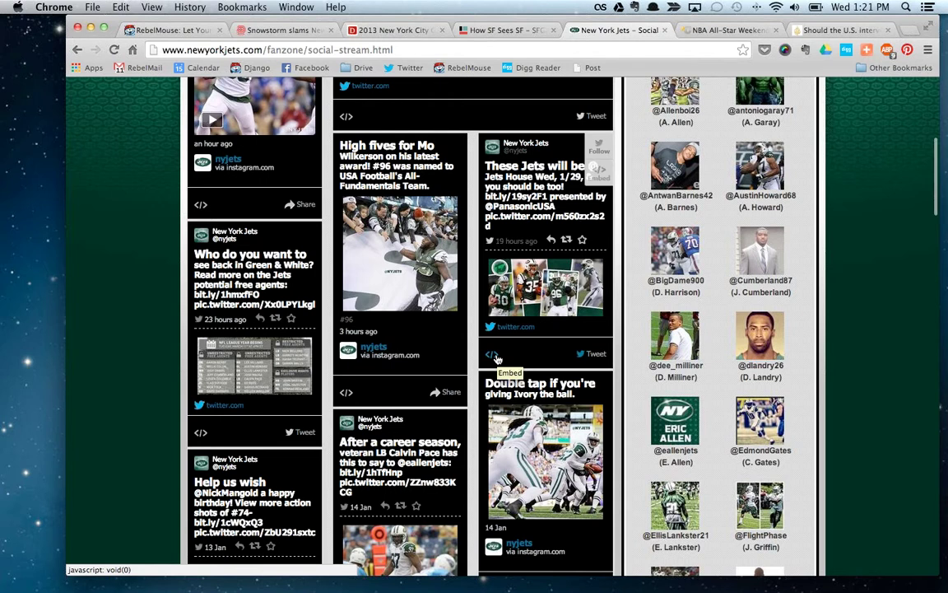
scroll(496, 360, down, 1)
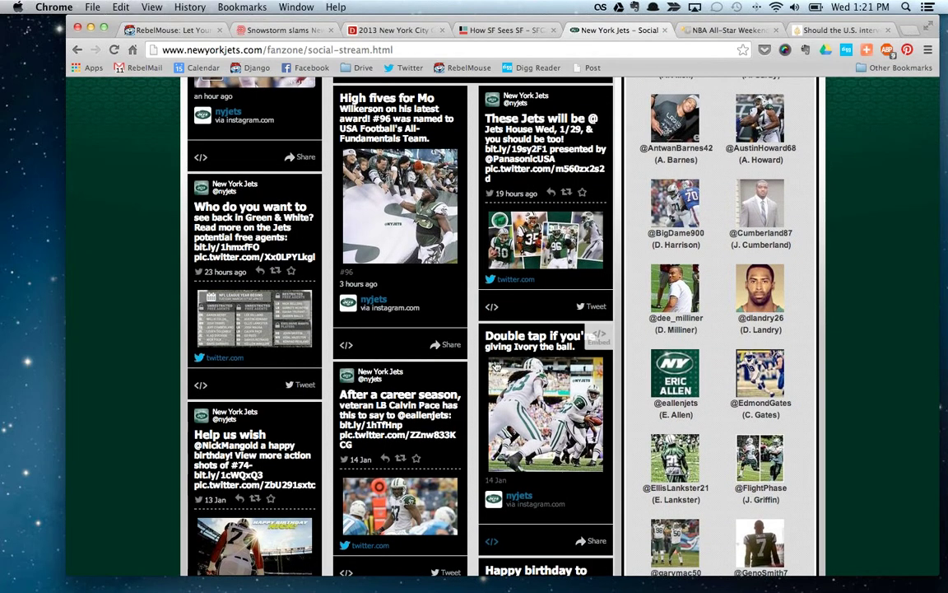
click(142, 25)
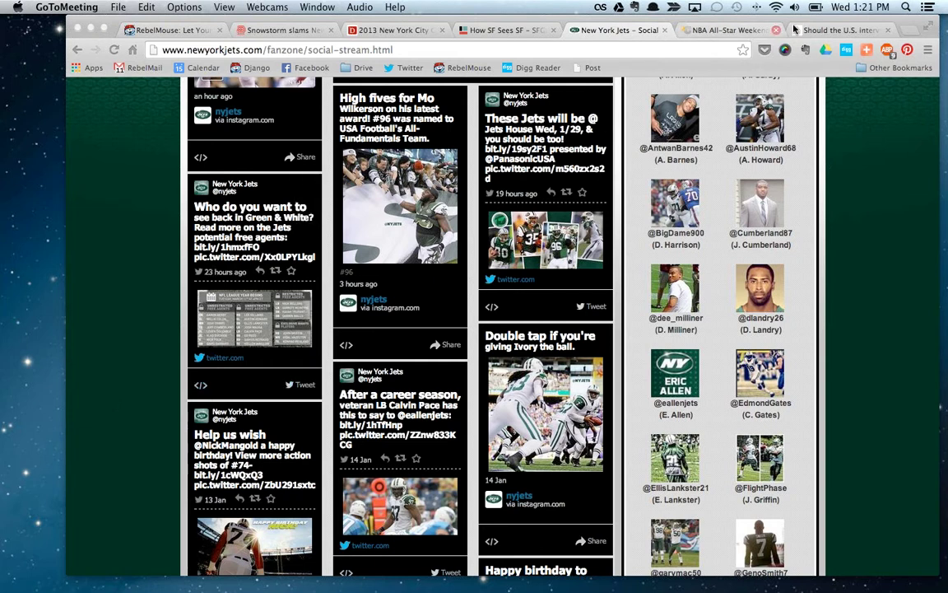
Step: Switch to the Al Jazeera America article on U.S. intervention in Syria and view its For and Against reader posts
click(817, 31)
click(817, 31)
scroll(432, 406, down, 10)
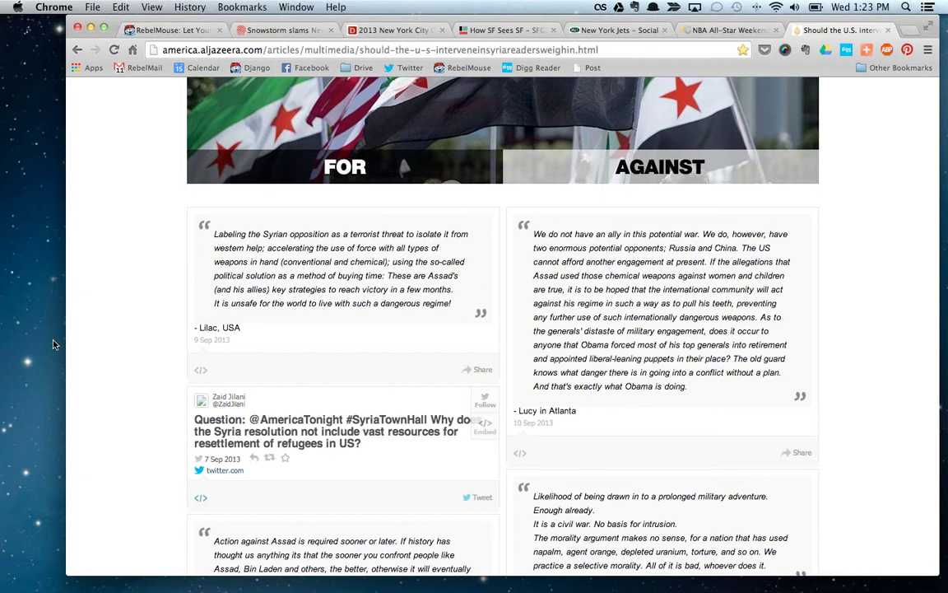
click(45, 356)
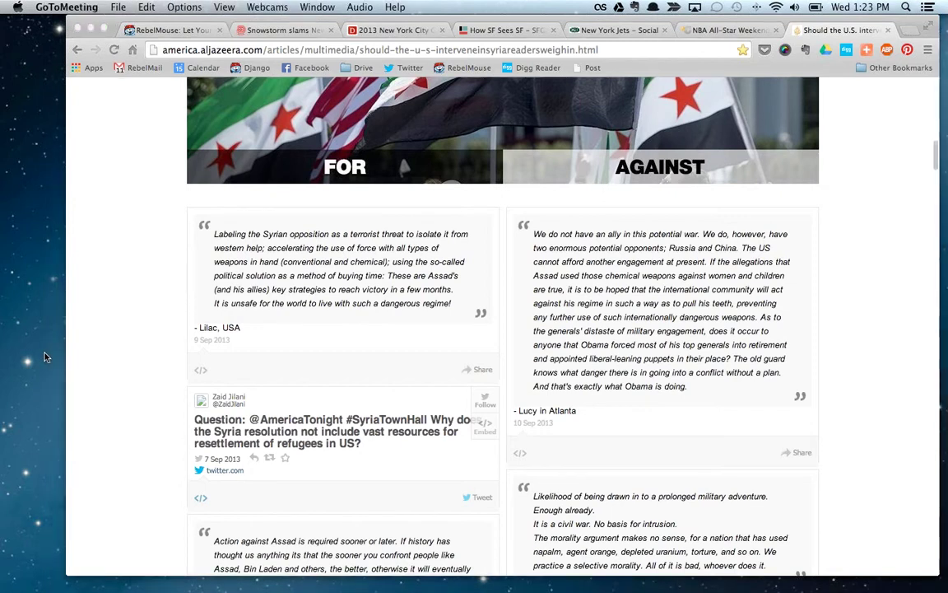